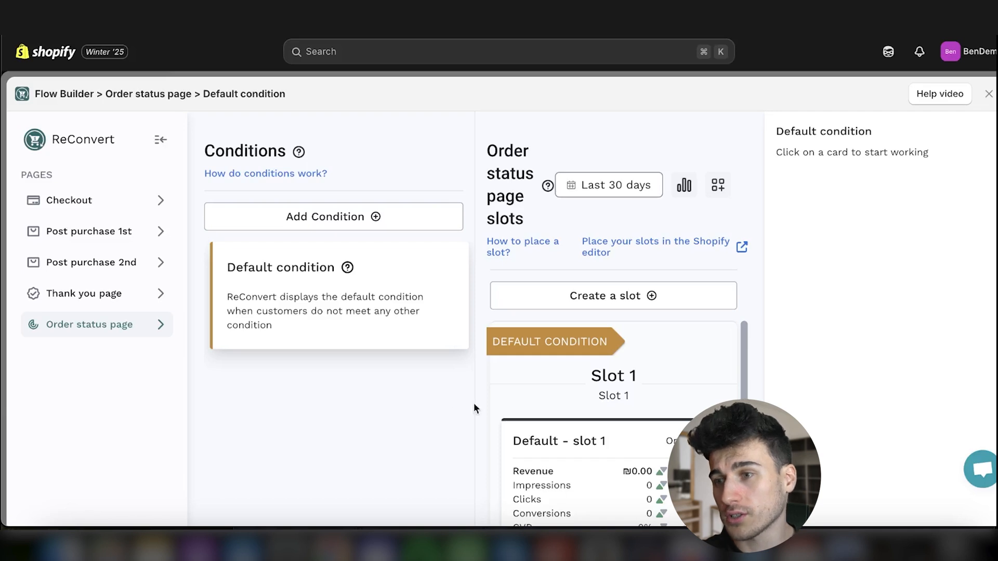
- Create a new order status page slot under the default condition
scroll(591, 367, down, 5)
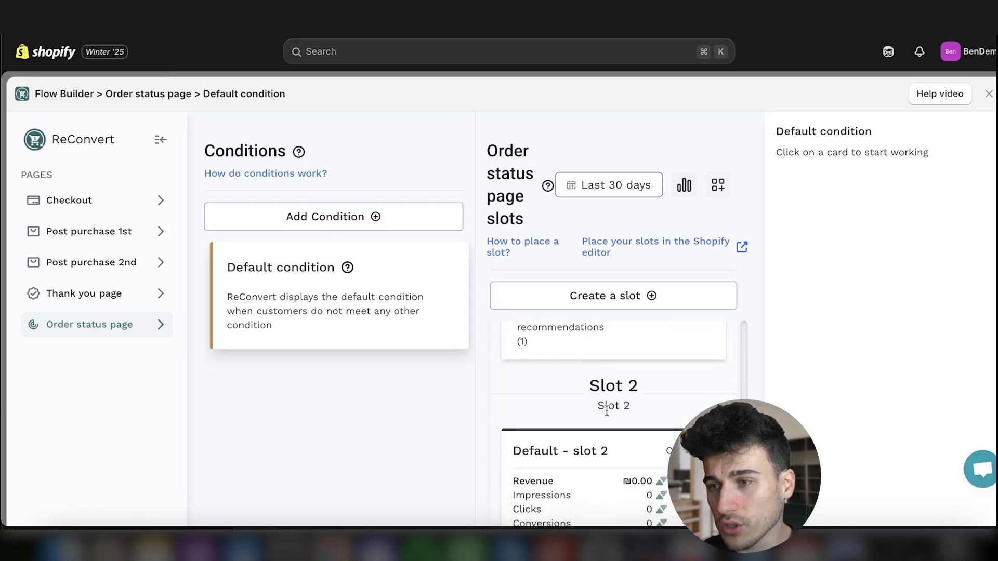
scroll(601, 387, down, 2)
scroll(609, 372, up, 1)
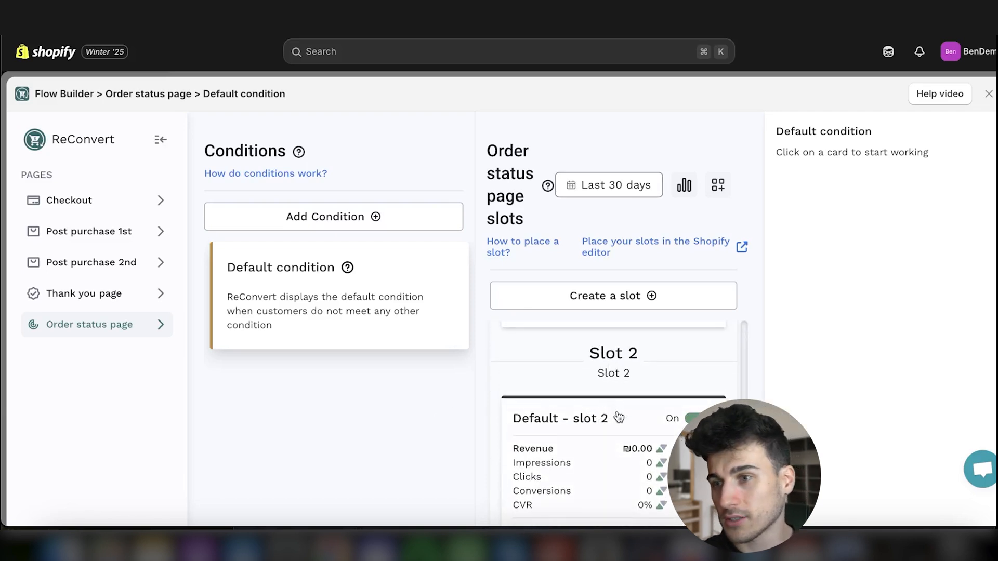
scroll(619, 417, up, 1)
scroll(619, 417, up, 5)
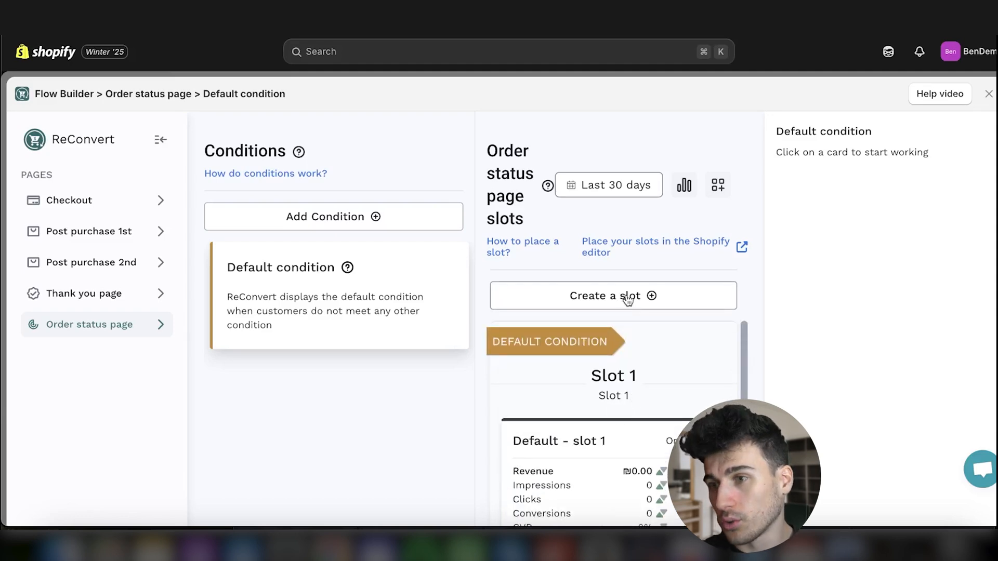
click(653, 297)
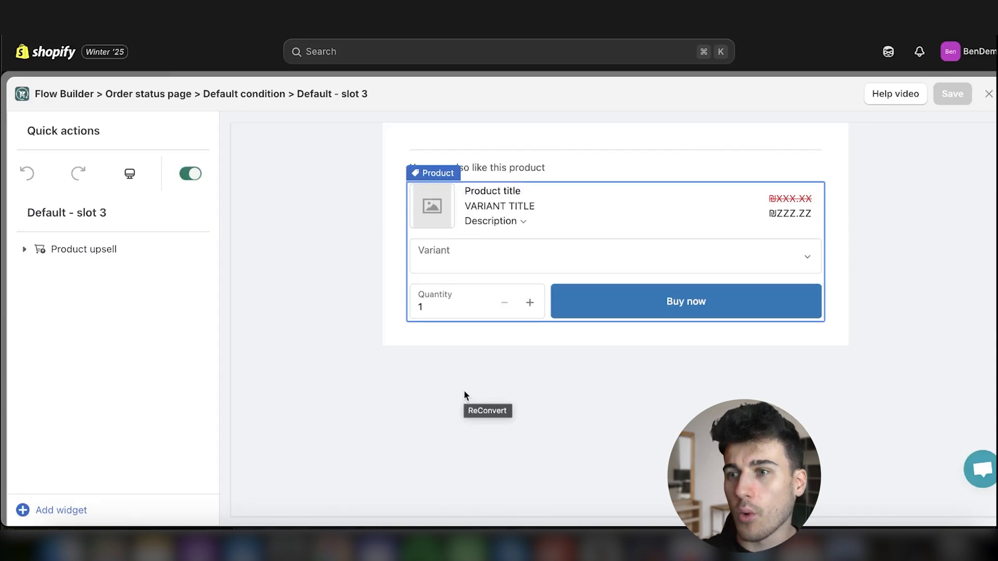
- Replace the new slot's product upsell widget with a banner widget followed by a bundle widget
click(598, 209)
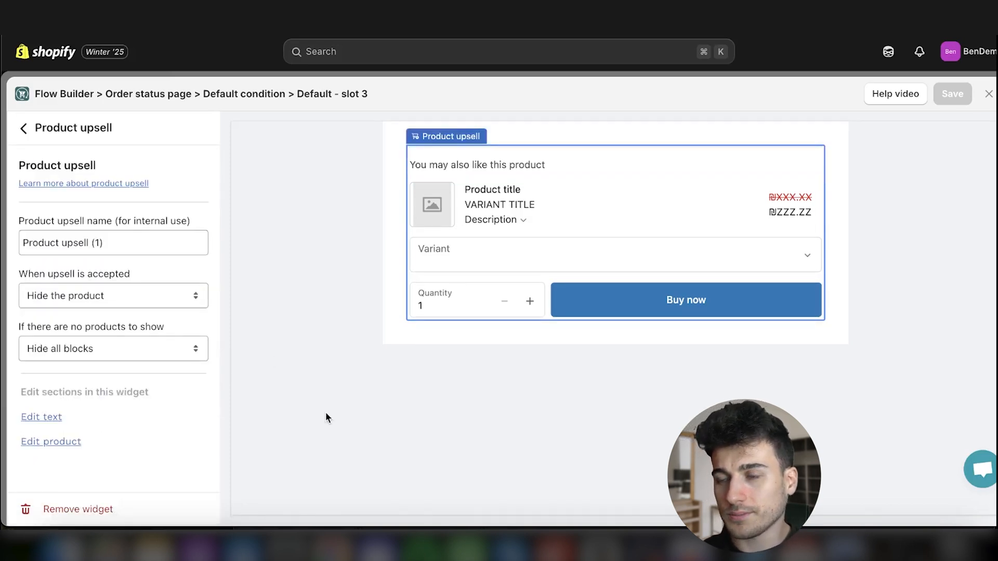
click(78, 510)
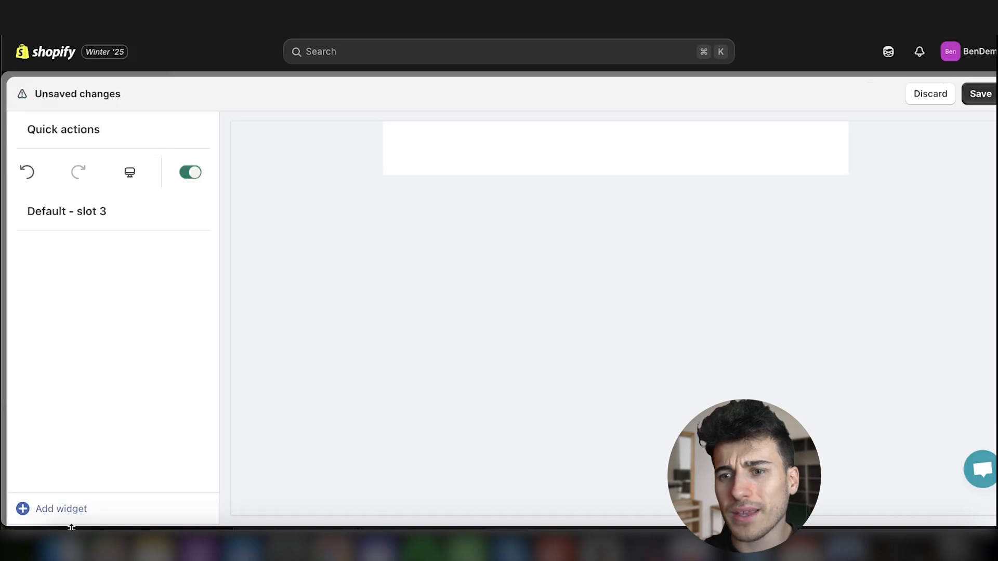
click(87, 511)
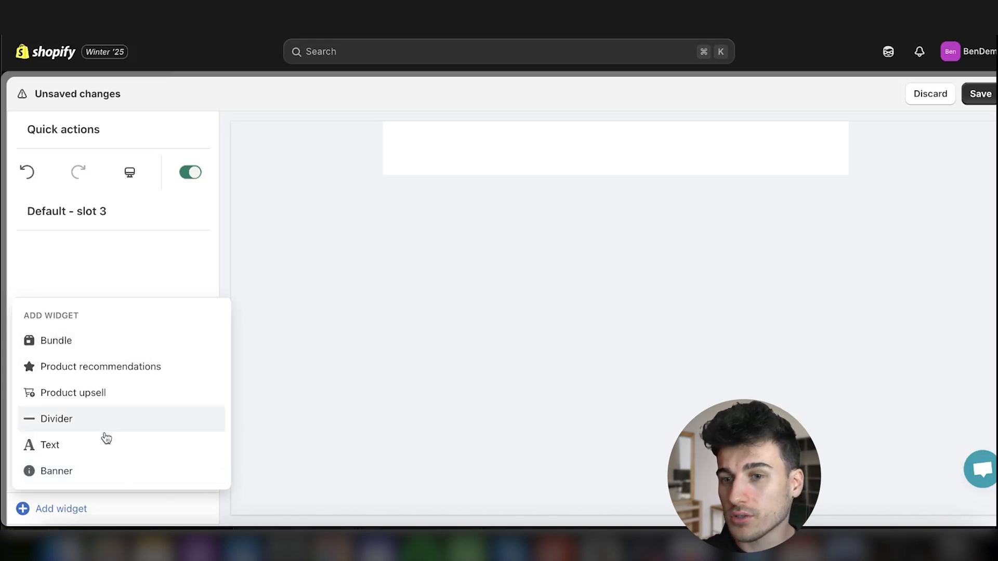
click(104, 471)
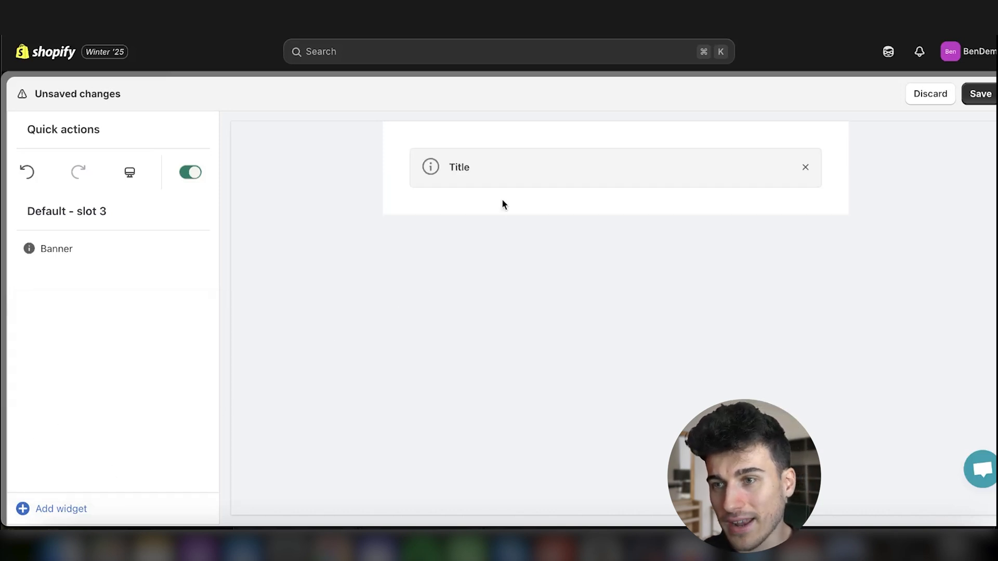
click(55, 503)
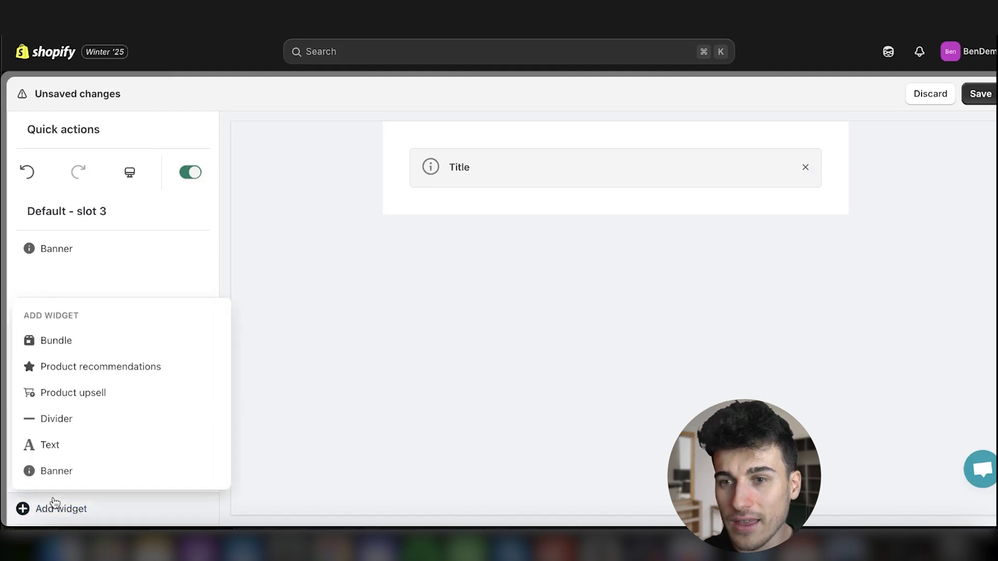
click(89, 343)
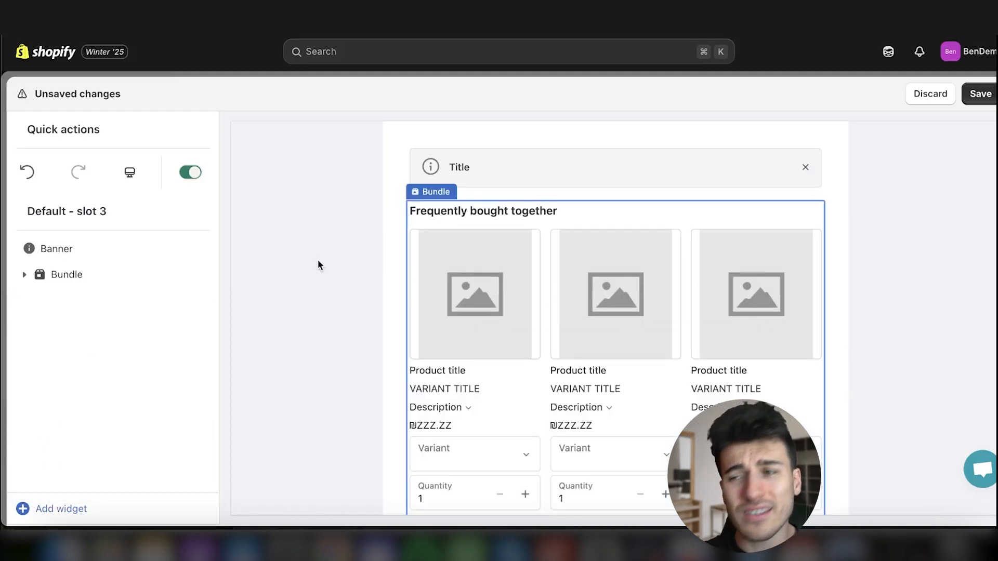
- Review the bundle widget's settings and clear its "Frequently bought together" heading text
click(488, 170)
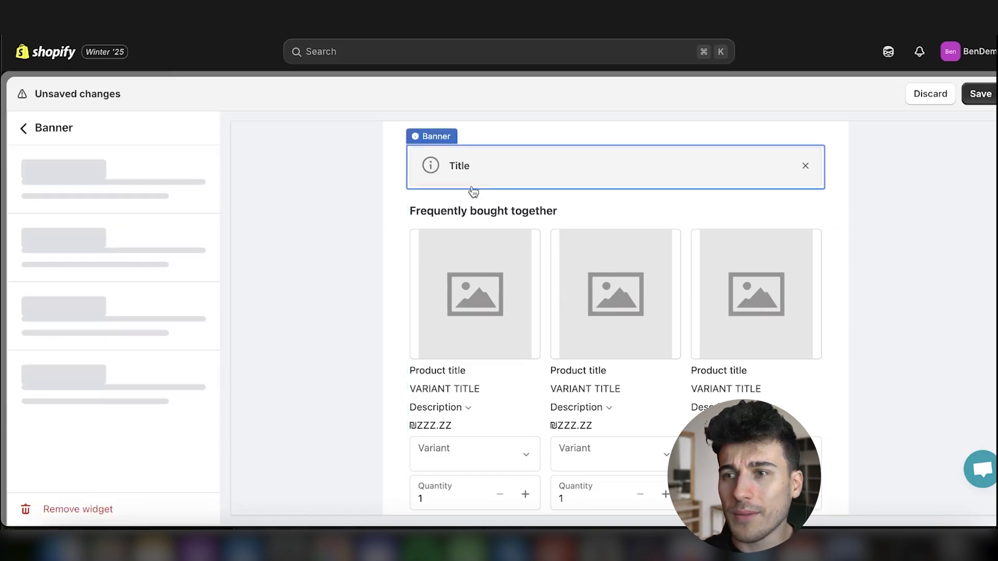
click(437, 218)
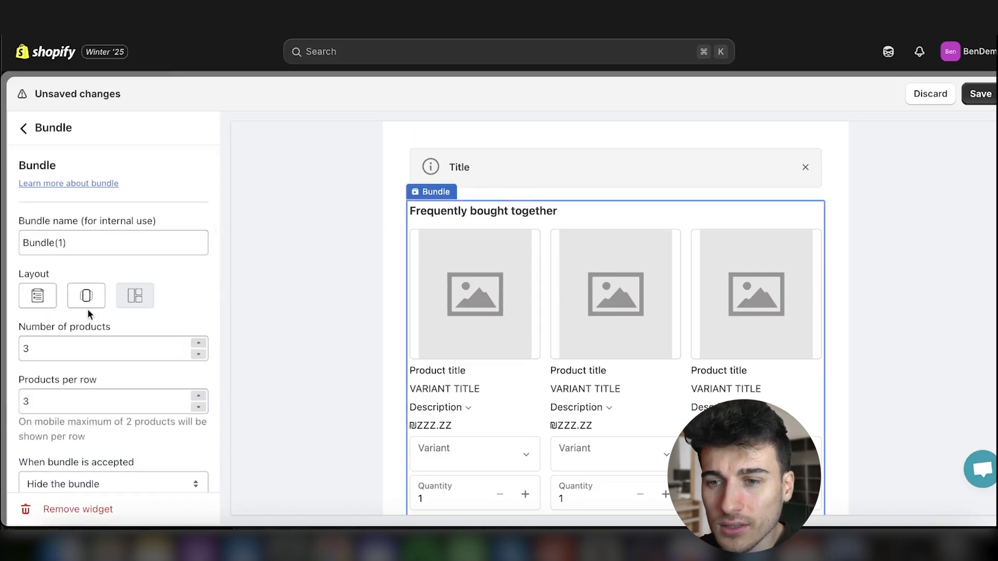
scroll(88, 308, down, 7)
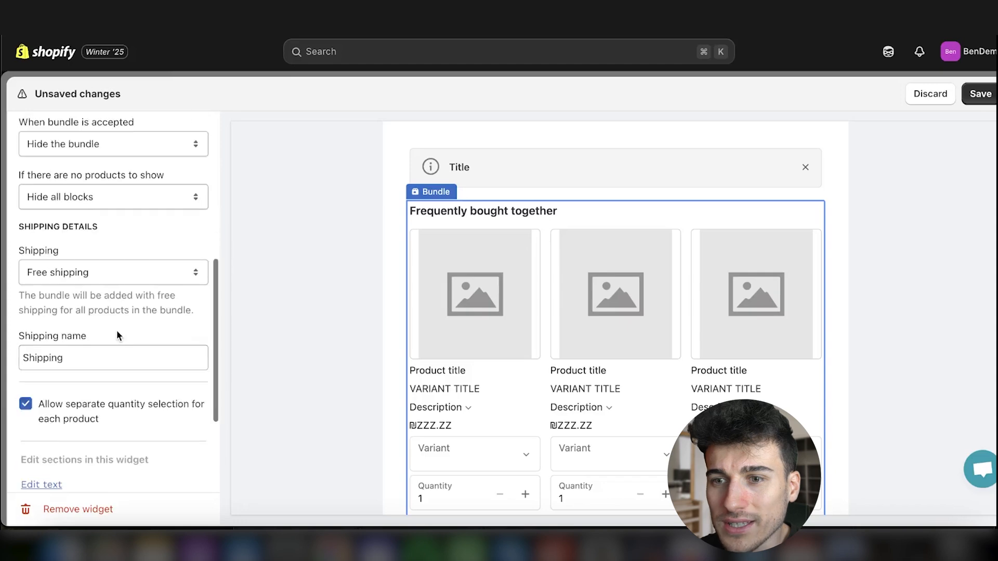
scroll(116, 336, down, 3)
scroll(133, 373, up, 12)
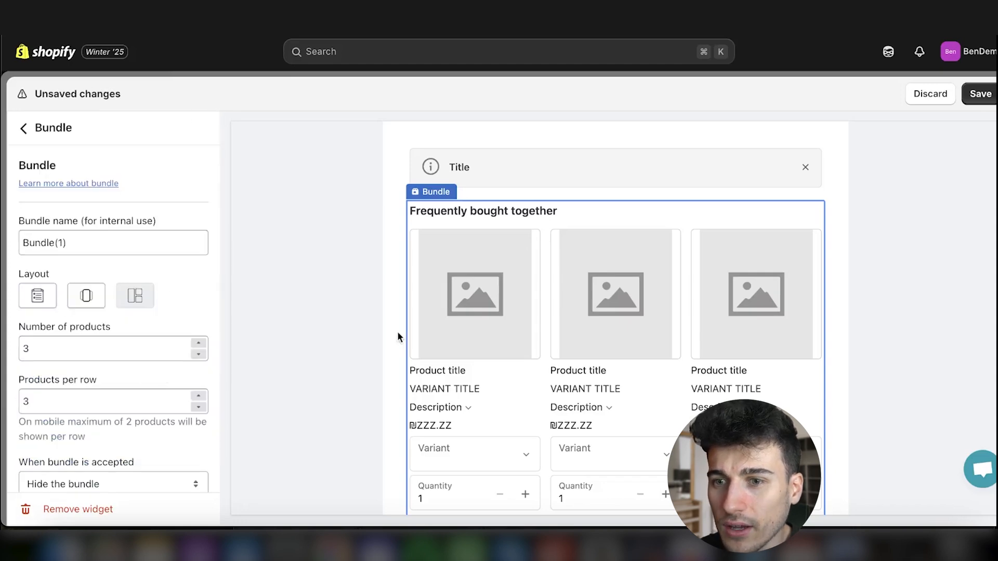
click(484, 211)
drag(182, 295, 4, 300)
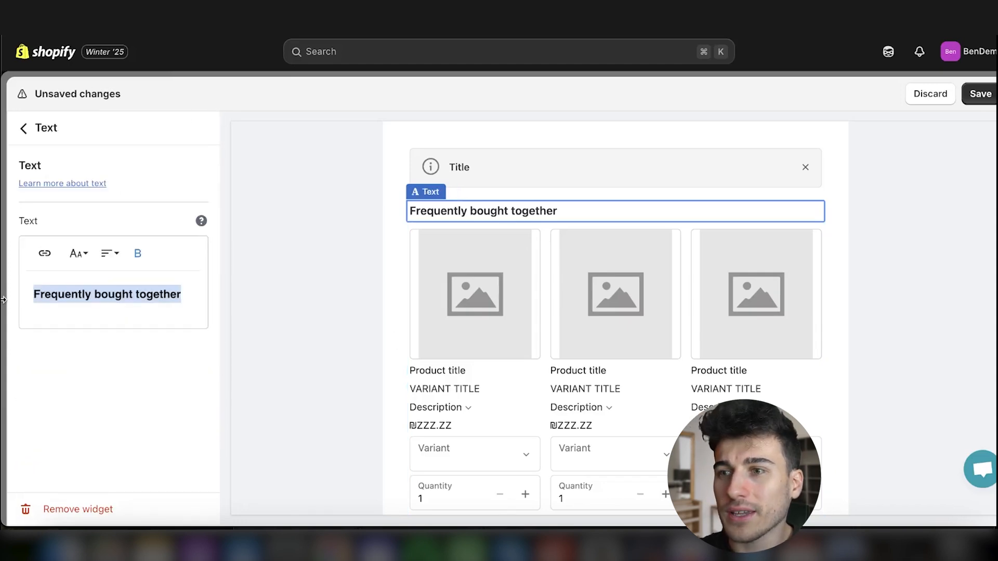
key(BackSpace)
- Set the banner's status to Critical and its title to "Check out our exclusive bundle just for YOU!"
click(533, 165)
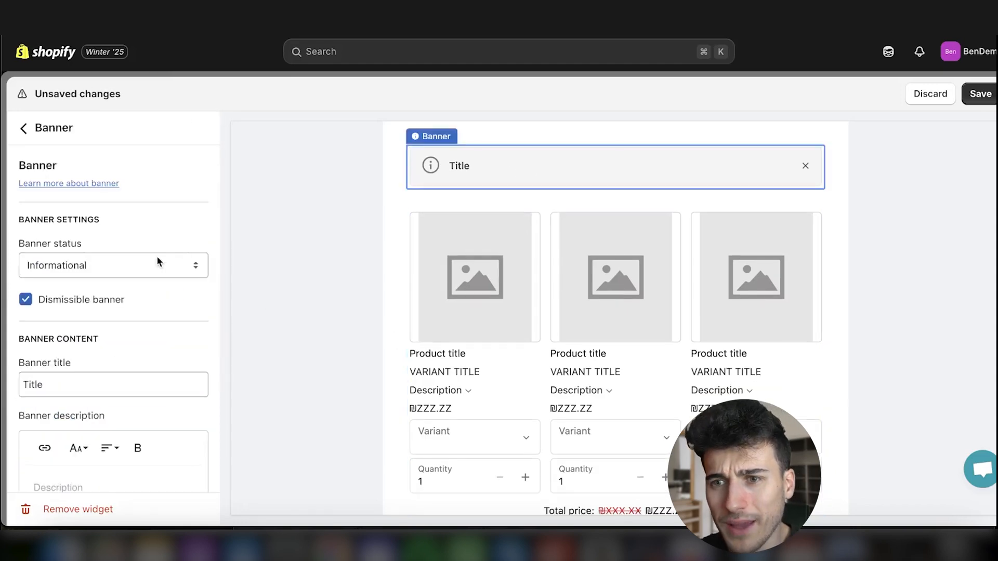
scroll(113, 271, down, 1)
click(124, 234)
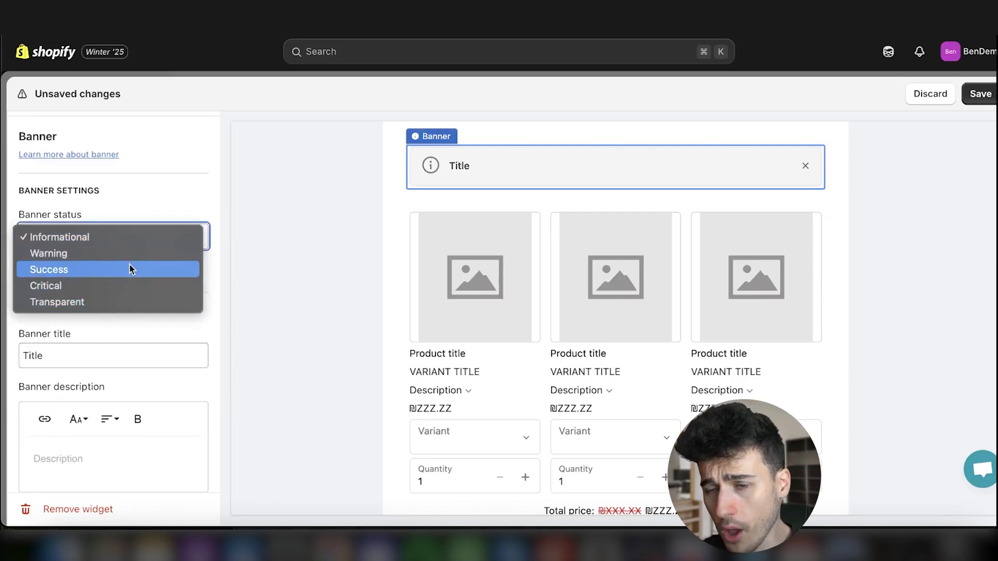
click(101, 284)
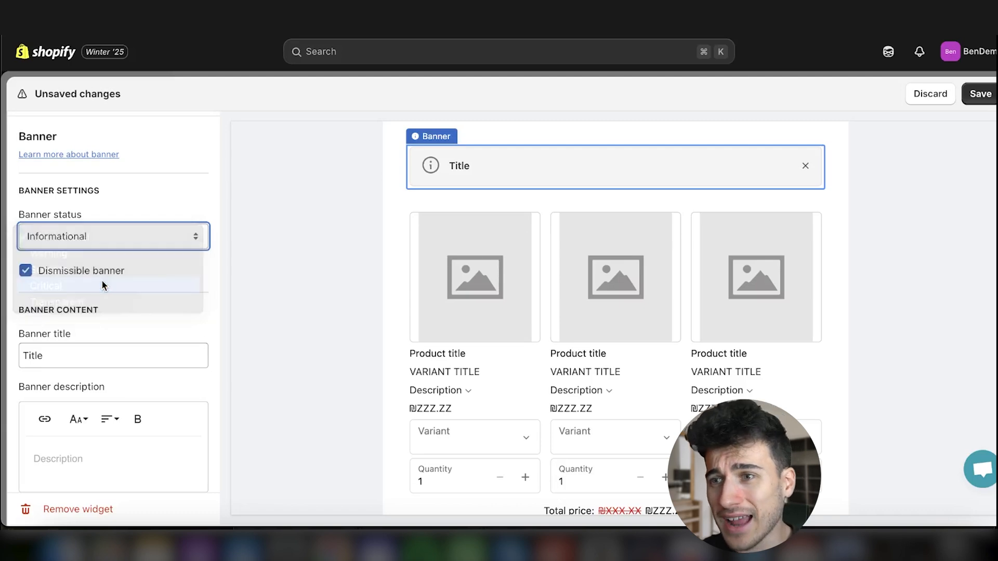
click(280, 273)
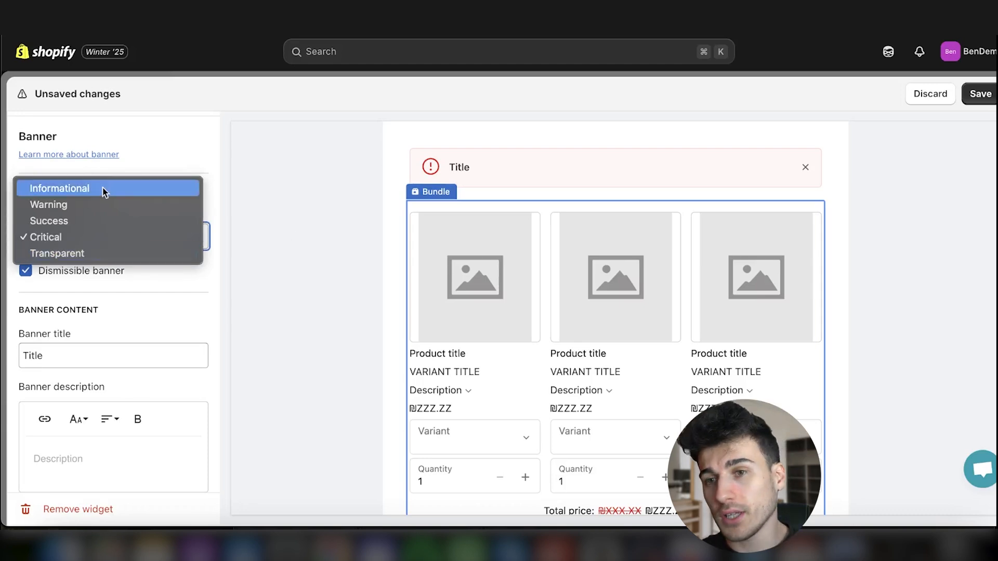
click(276, 236)
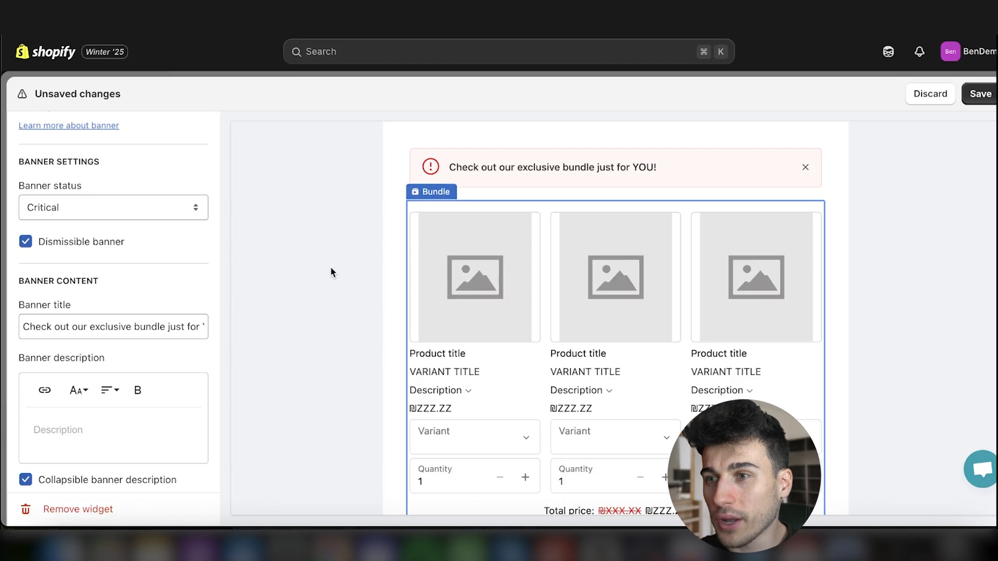
- Set the bundle to the list layout with 2 products and review its product price and discount settings
click(547, 266)
click(66, 474)
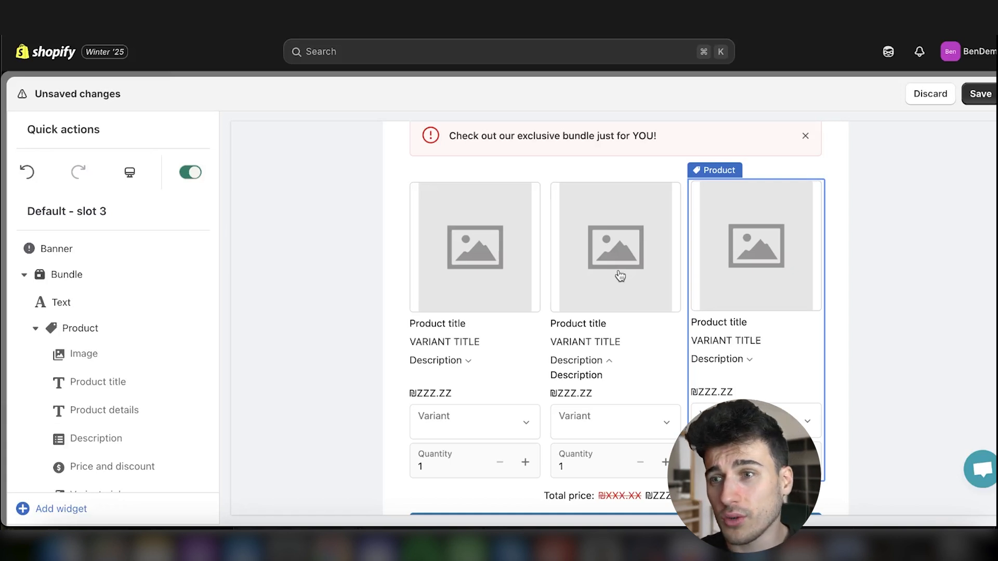
click(408, 204)
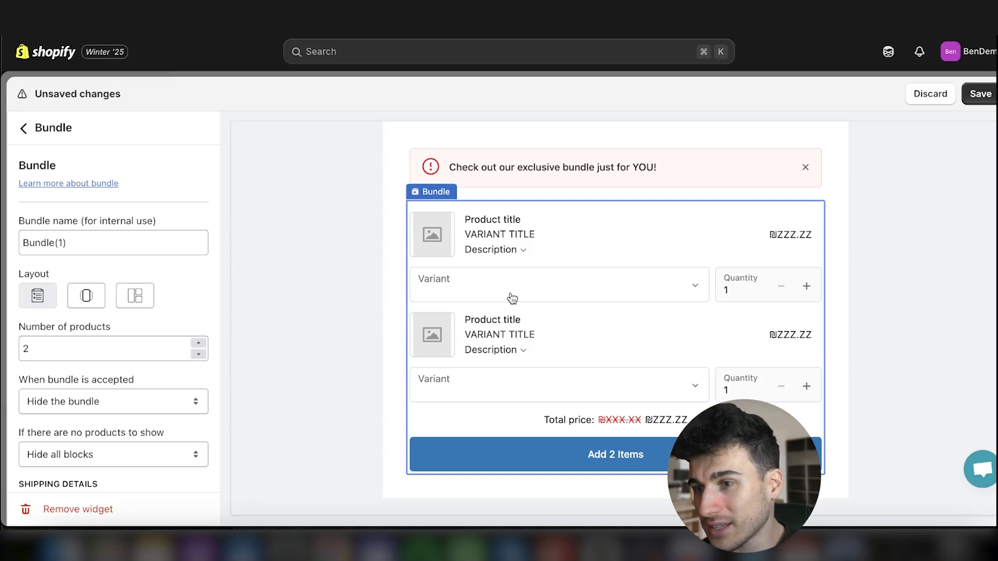
click(670, 426)
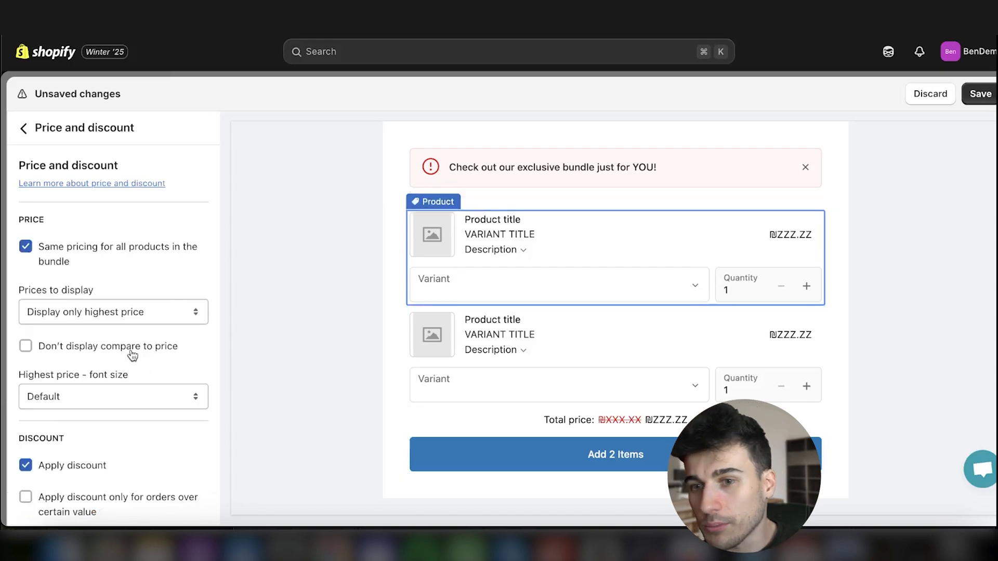
scroll(132, 355, down, 1)
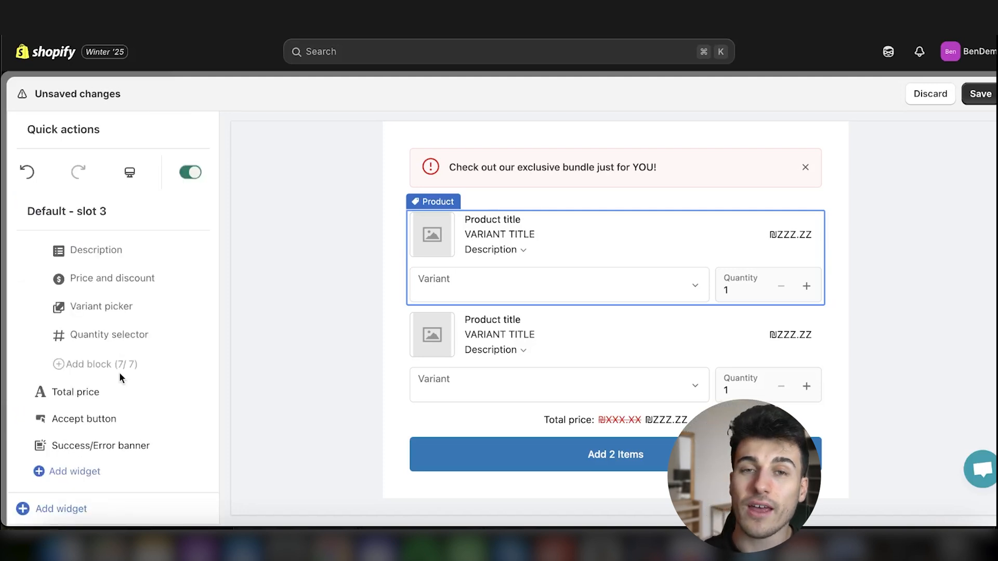
scroll(120, 372, up, 4)
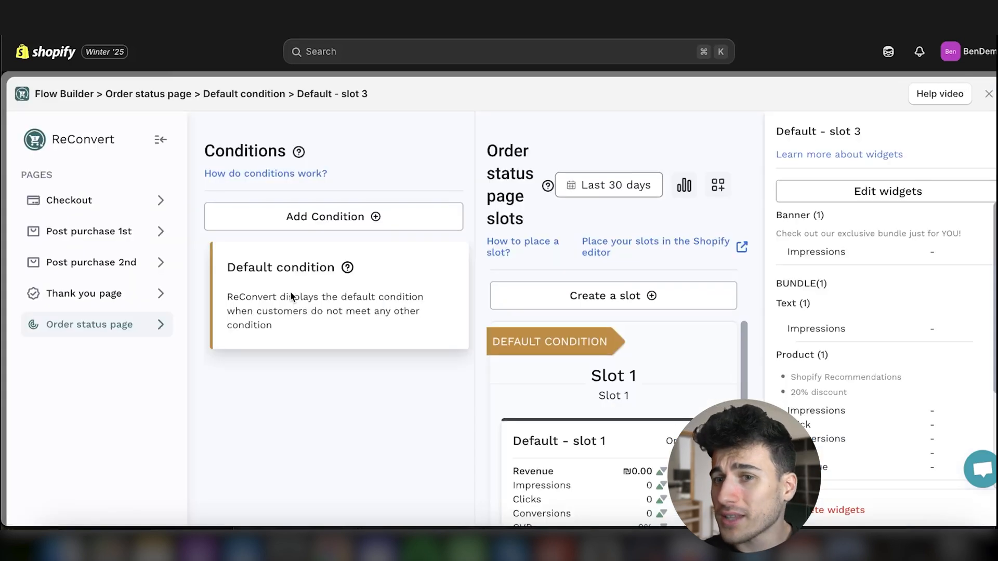
- Start a new condition for the order status page and examine the available condition types
click(357, 210)
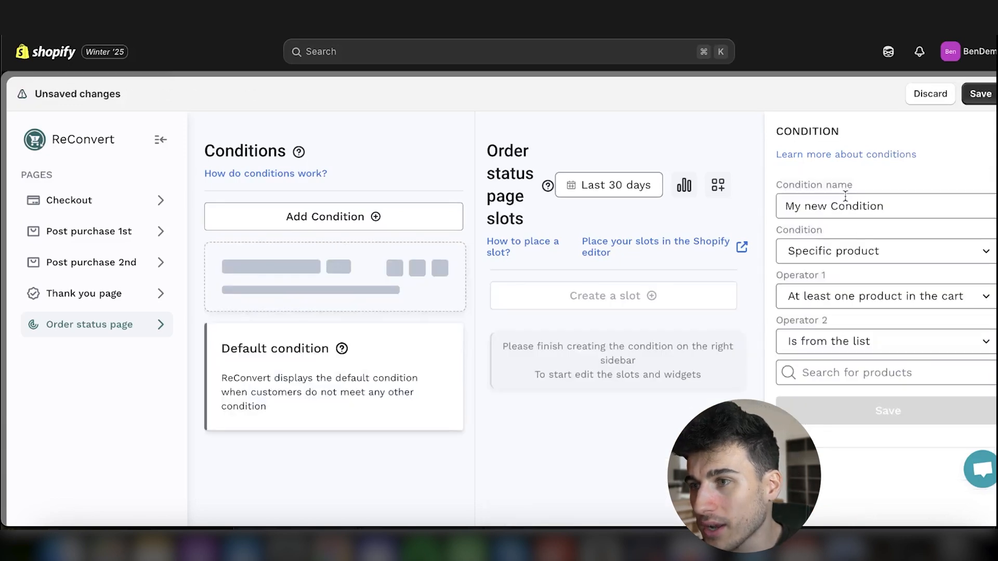
click(868, 252)
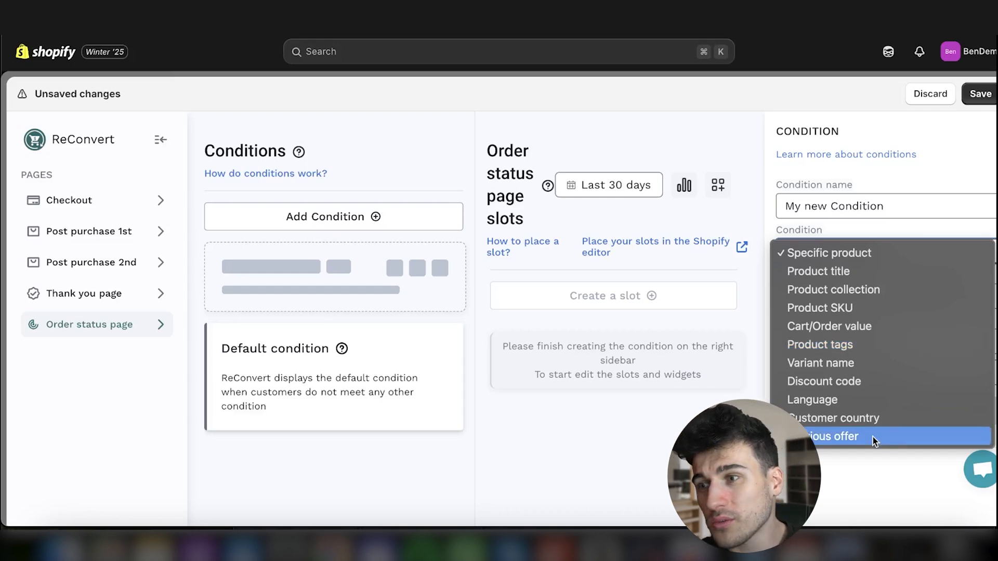
key(Escape)
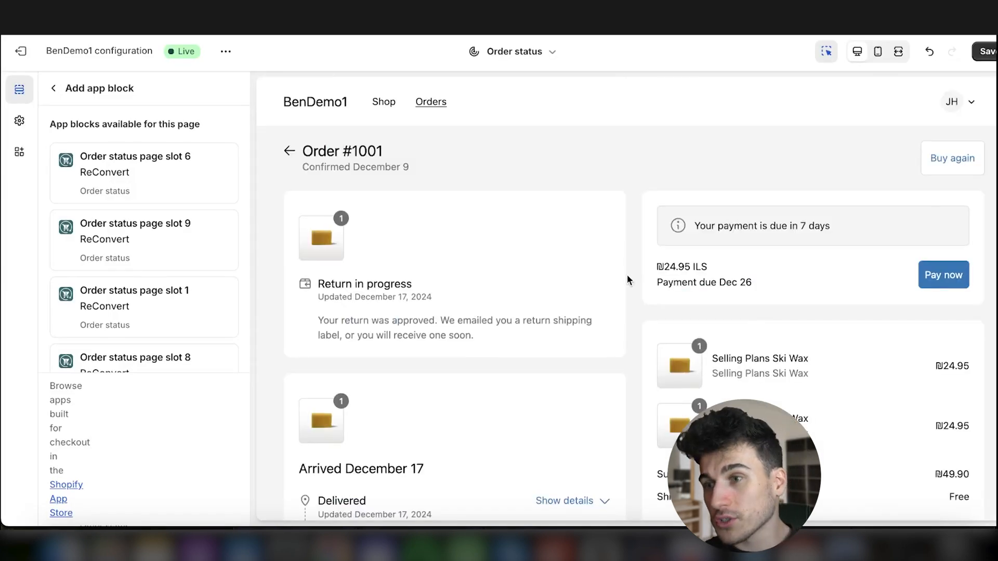
- Add the ReConvert "Order status page slot 3" app block to the order status page and check its preview
scroll(627, 280, down, 5)
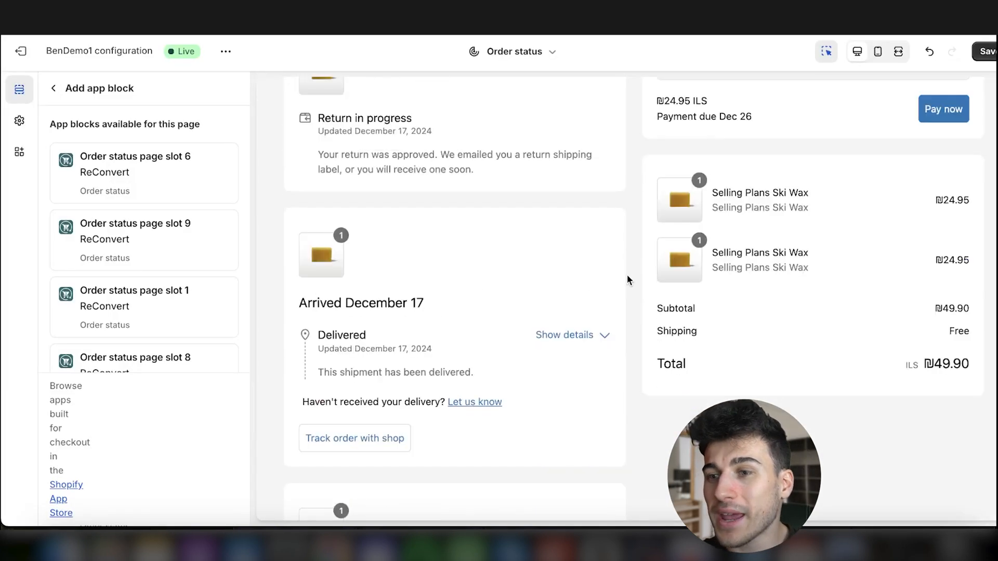
scroll(630, 291, down, 8)
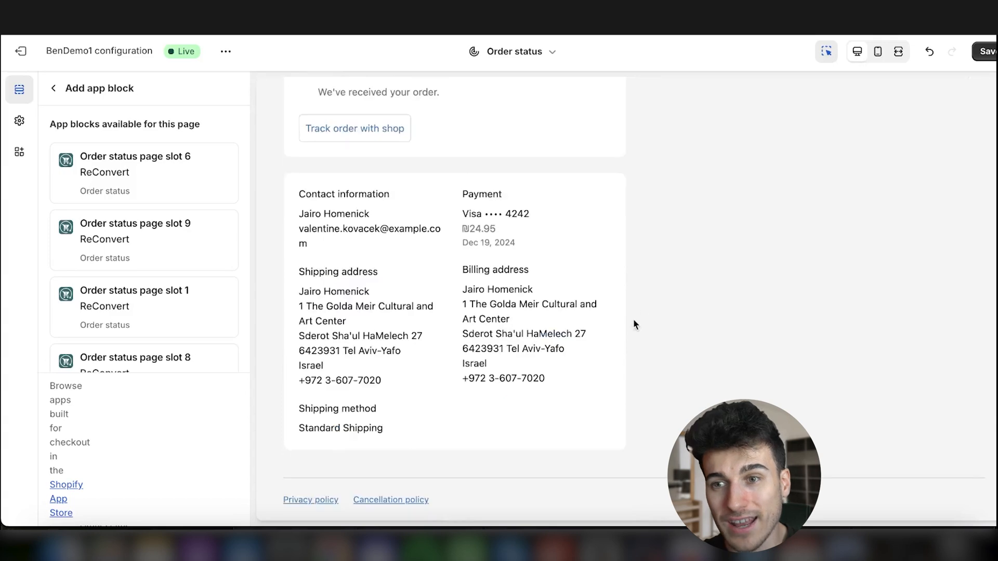
scroll(643, 298, up, 12)
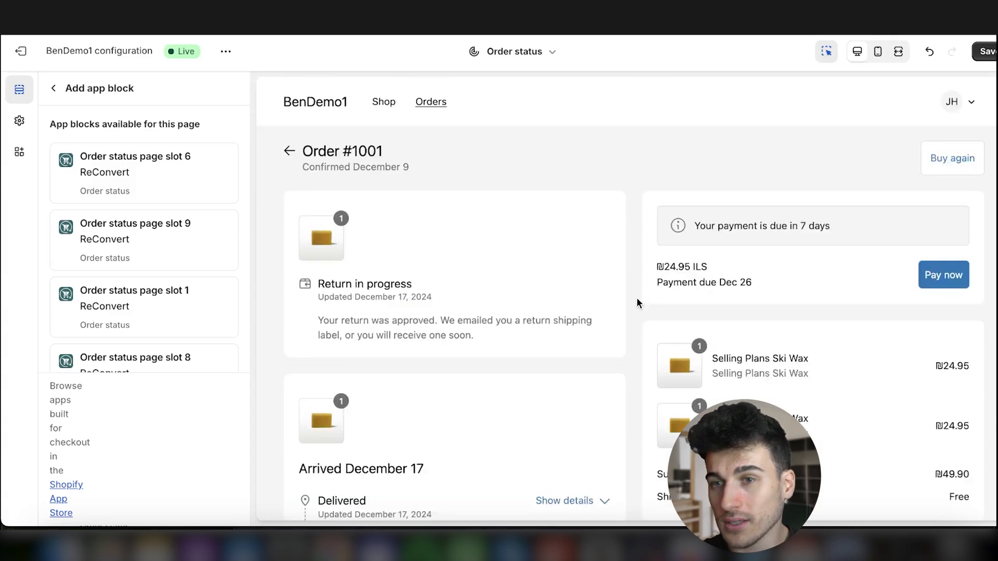
scroll(91, 273, down, 4)
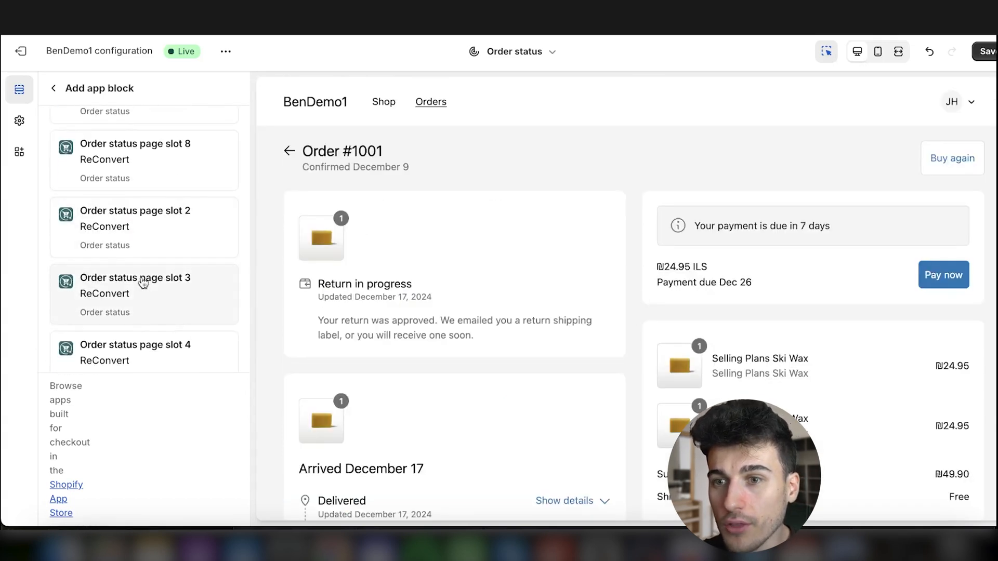
scroll(159, 281, down, 1)
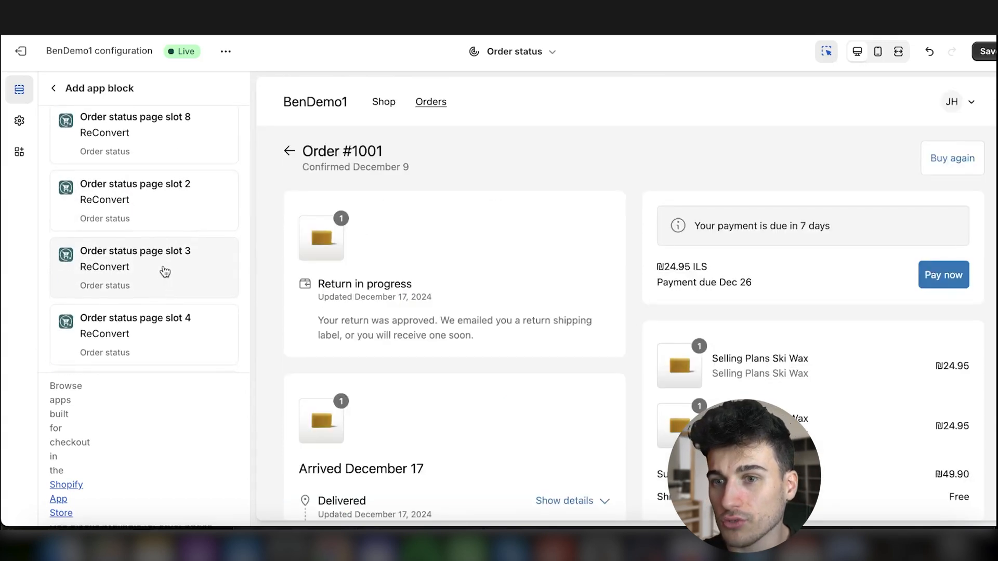
click(165, 270)
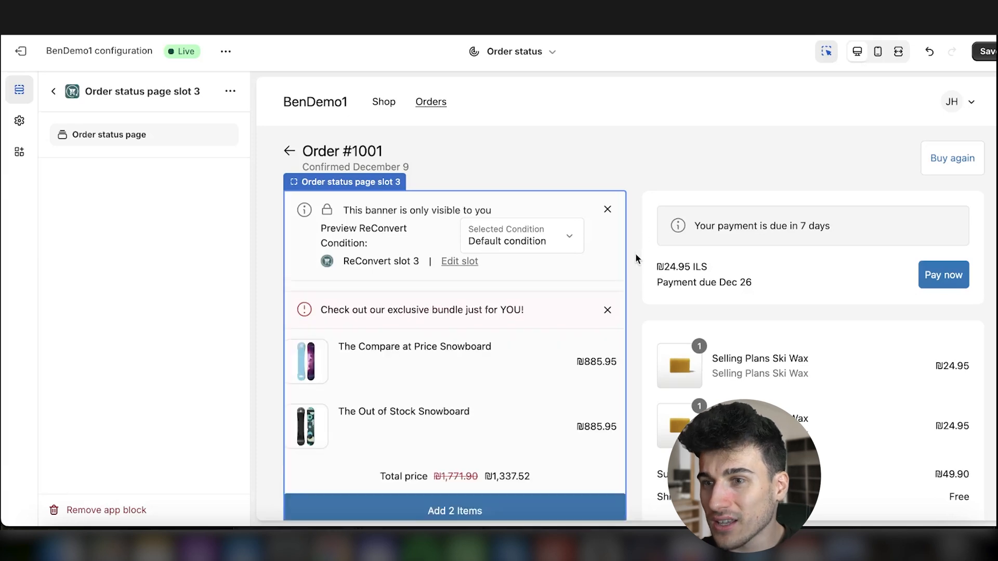
scroll(635, 253, down, 1)
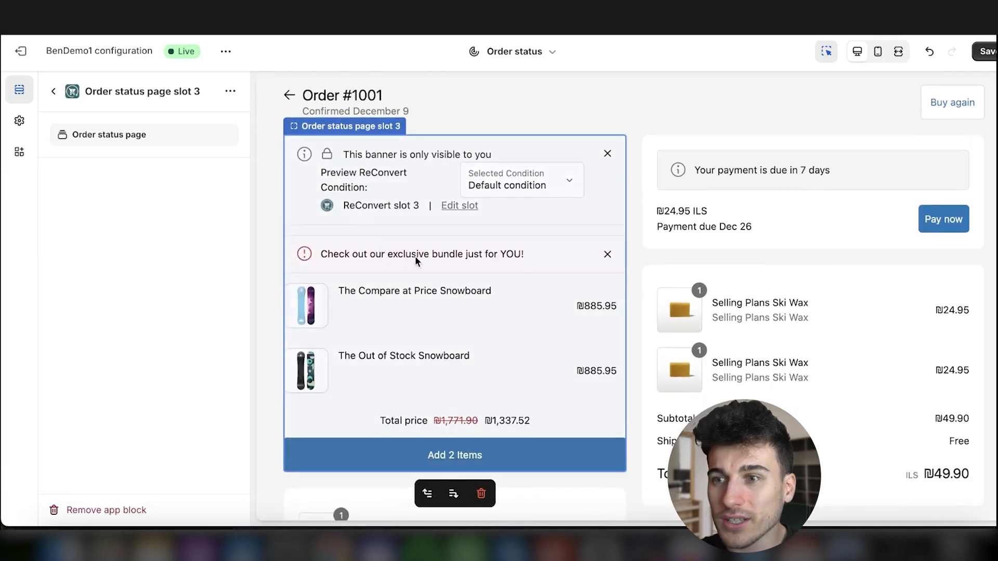
- Dismiss the condition preview banner visible only to the merchant and inspect the bundle offer and the rest of the order status page
click(607, 153)
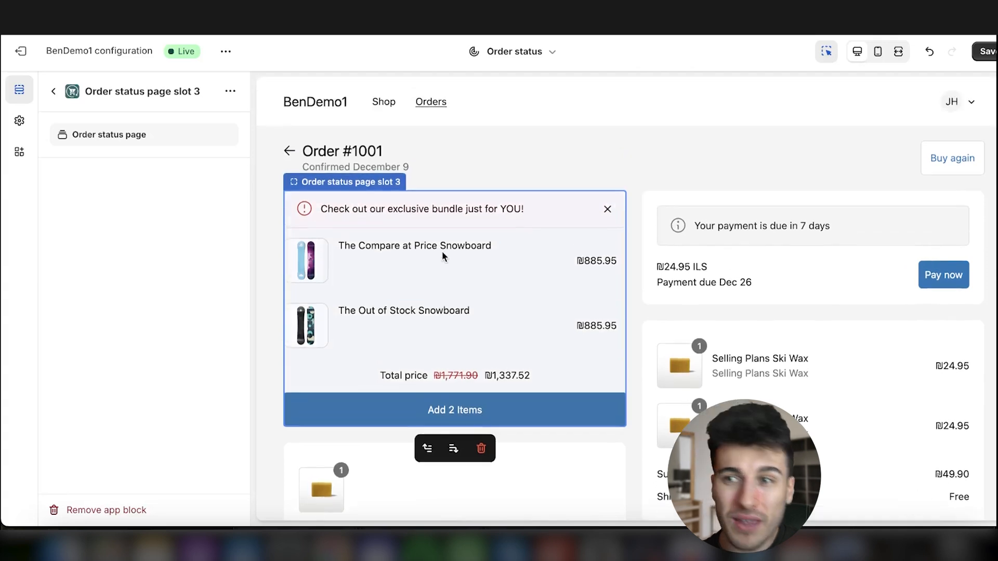
scroll(540, 327, down, 2)
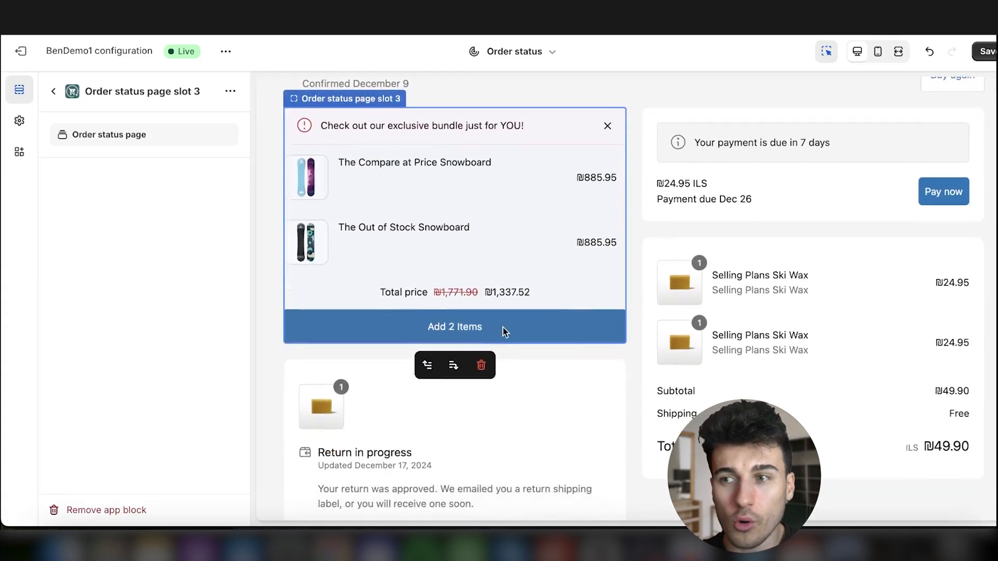
scroll(502, 389, down, 2)
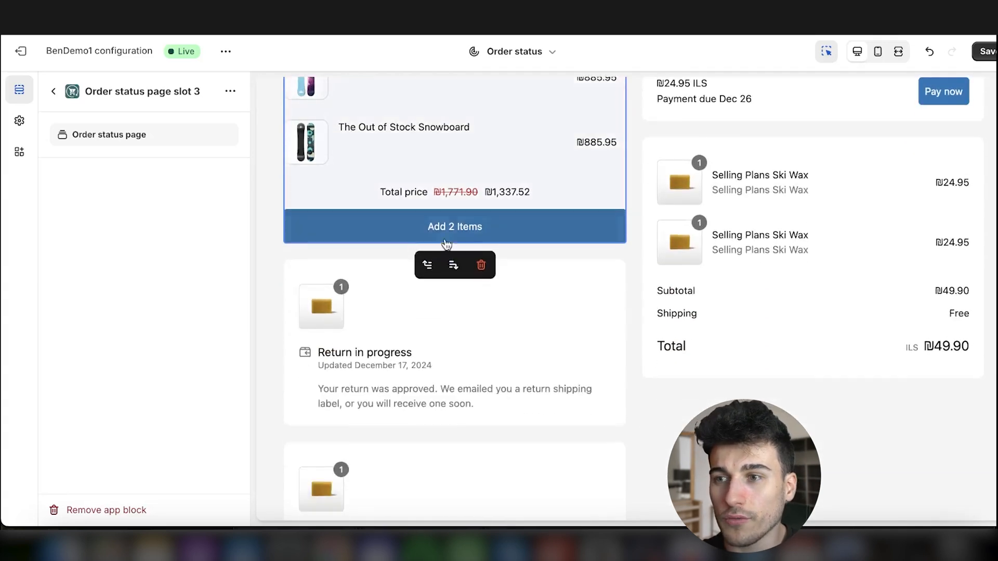
scroll(461, 404, down, 5)
scroll(468, 238, down, 10)
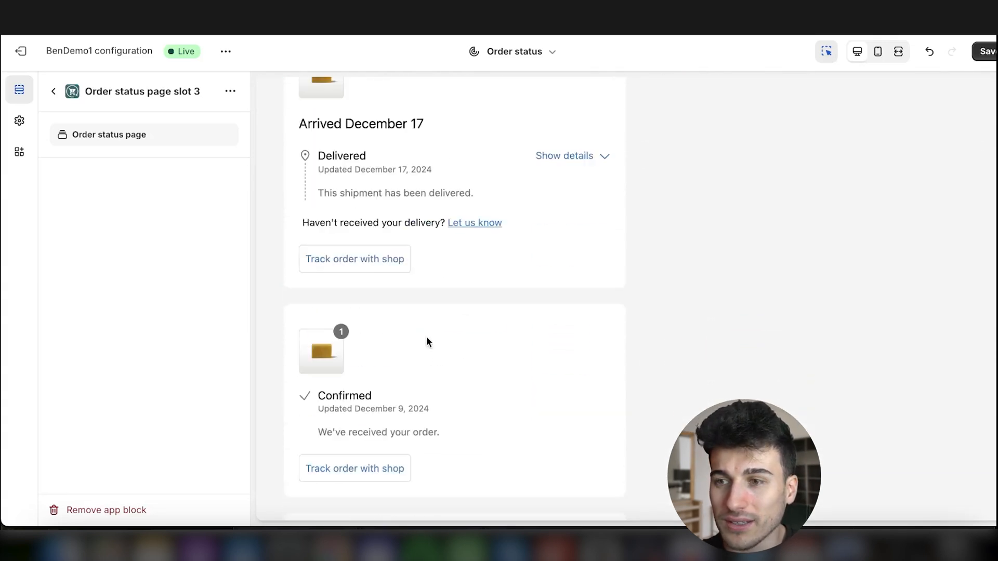
scroll(518, 309, up, 12)
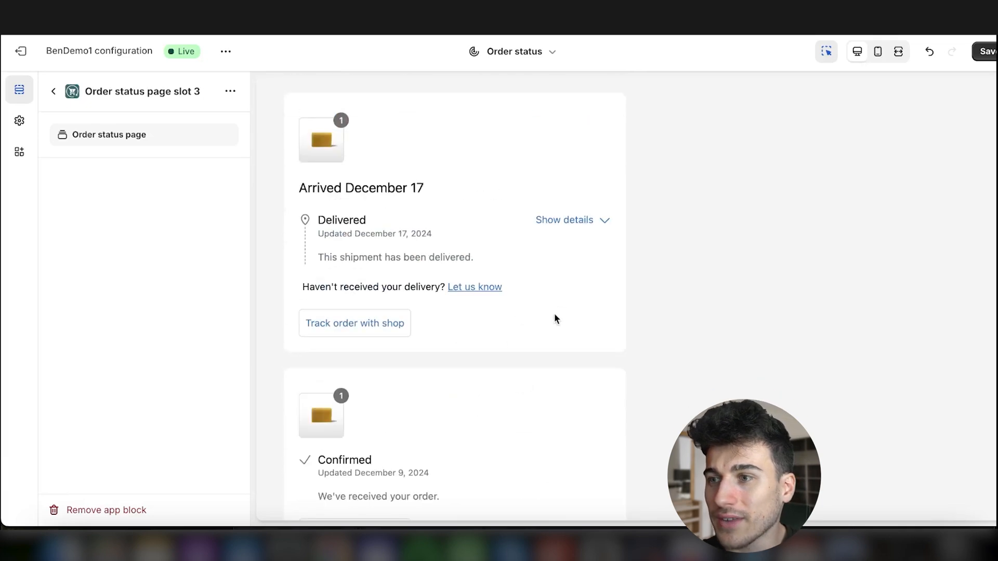
scroll(737, 338, up, 8)
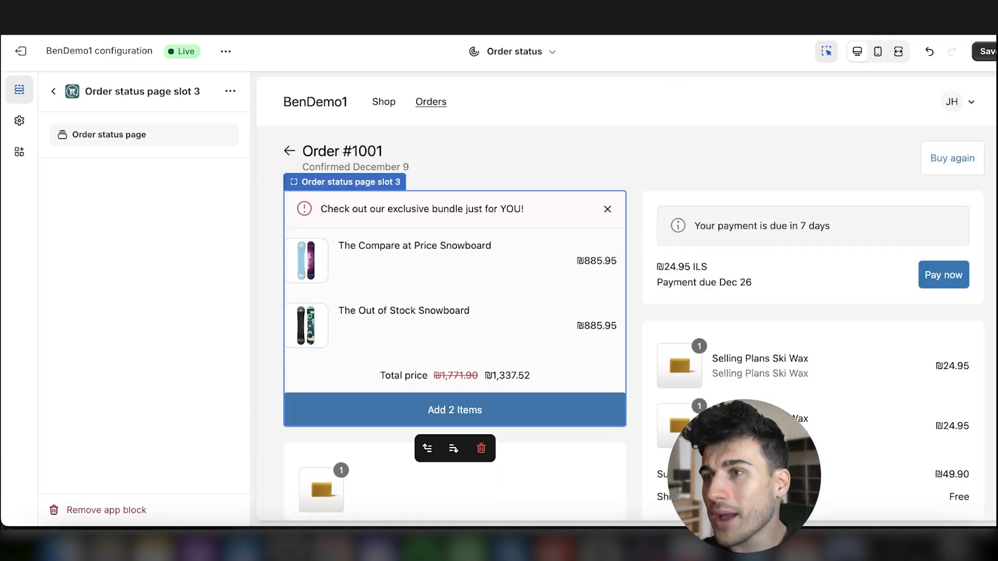
- Switch back to the ReConvert Flow Builder and review the widget details and statistics of the default slot 3
key(ctrl+shift+Tab)
scroll(574, 396, down, 1)
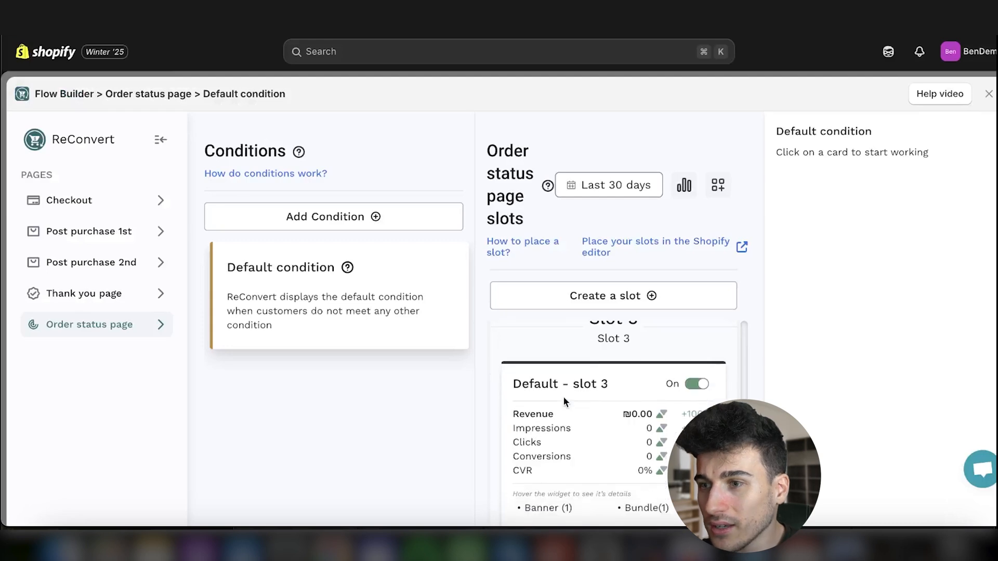
click(564, 398)
scroll(853, 356, down, 1)
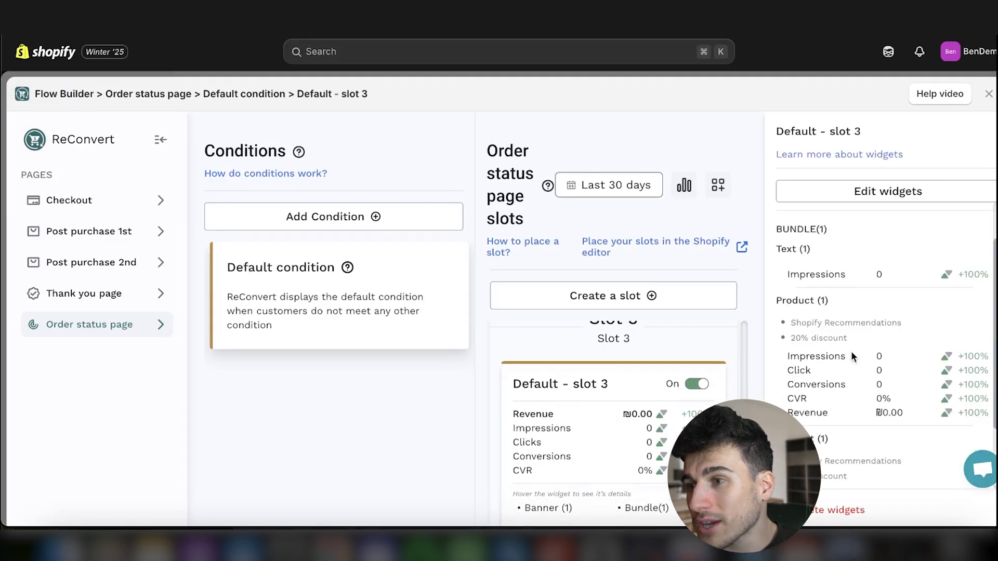
scroll(859, 396, down, 2)
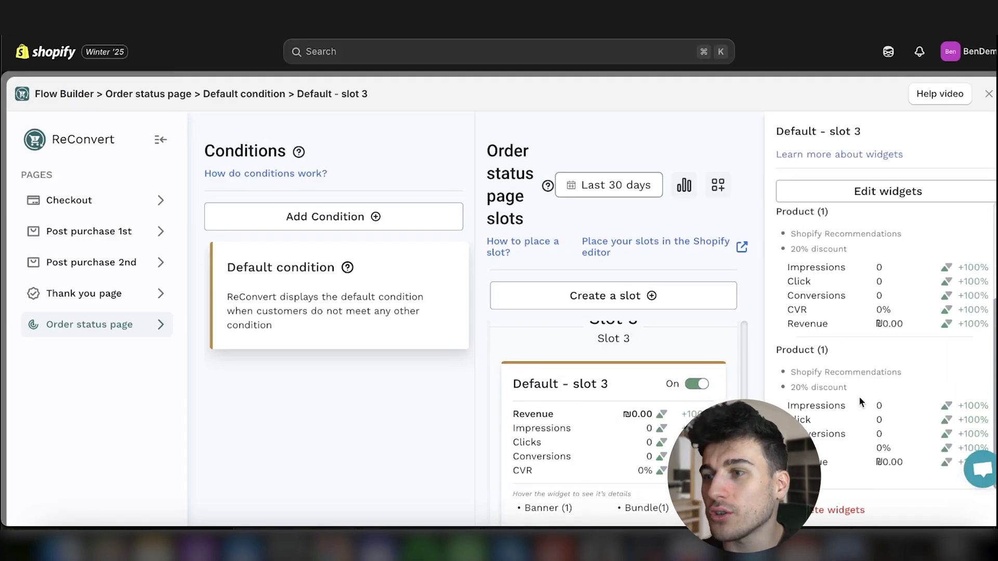
scroll(859, 396, up, 3)
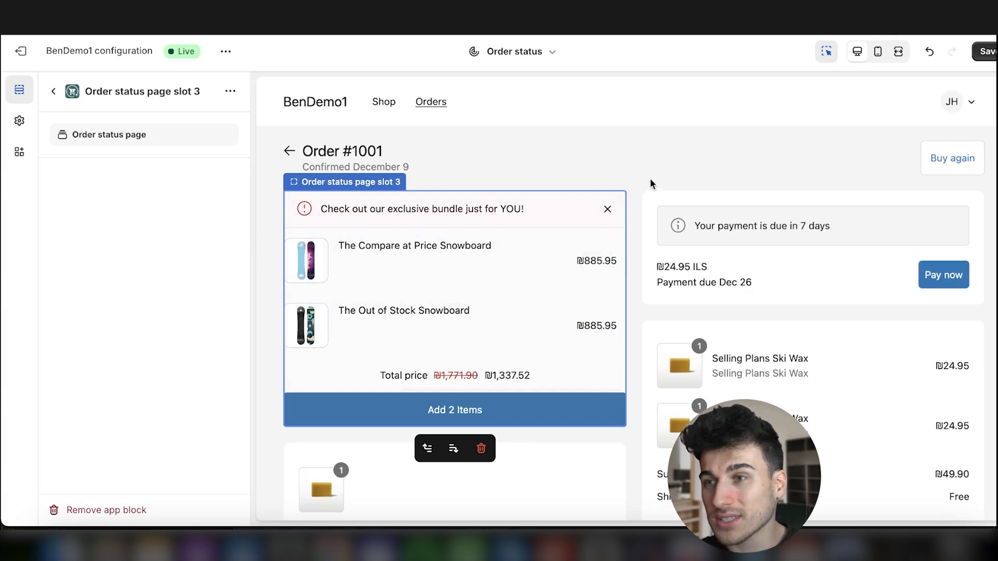
- Return to the Shopify checkout editor and save the order status page configuration with the slot 3 app block
scroll(637, 259, down, 1)
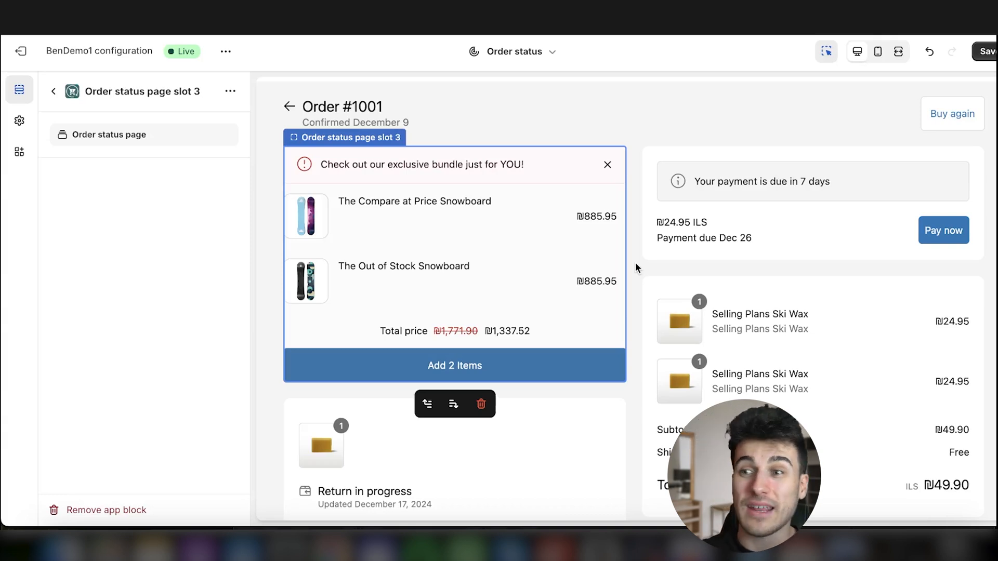
click(985, 51)
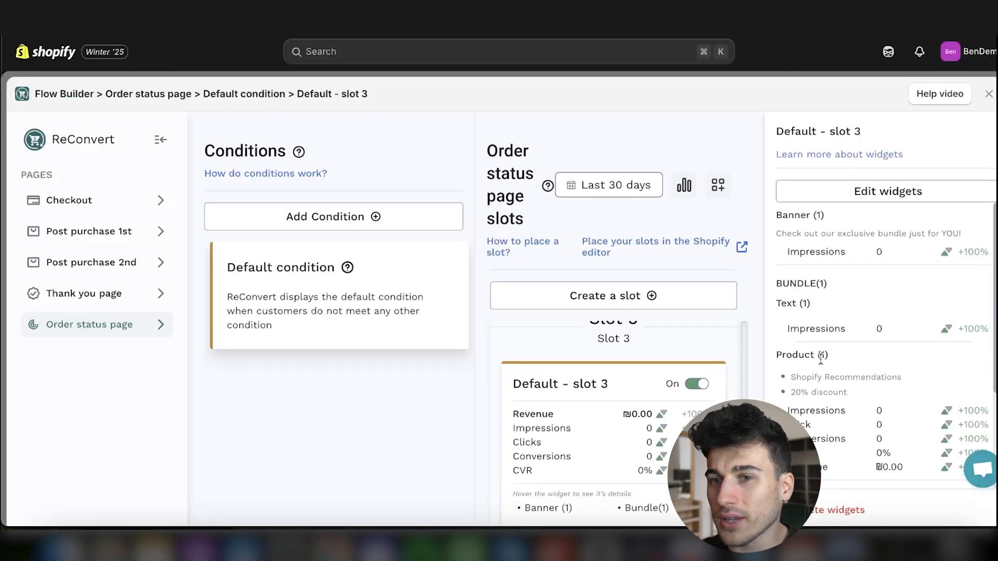
- Close the ReConvert Flow Builder and review the dashboard's revenue, accepted offers, ROI, conversion rate, pages analytics and activity report
click(989, 93)
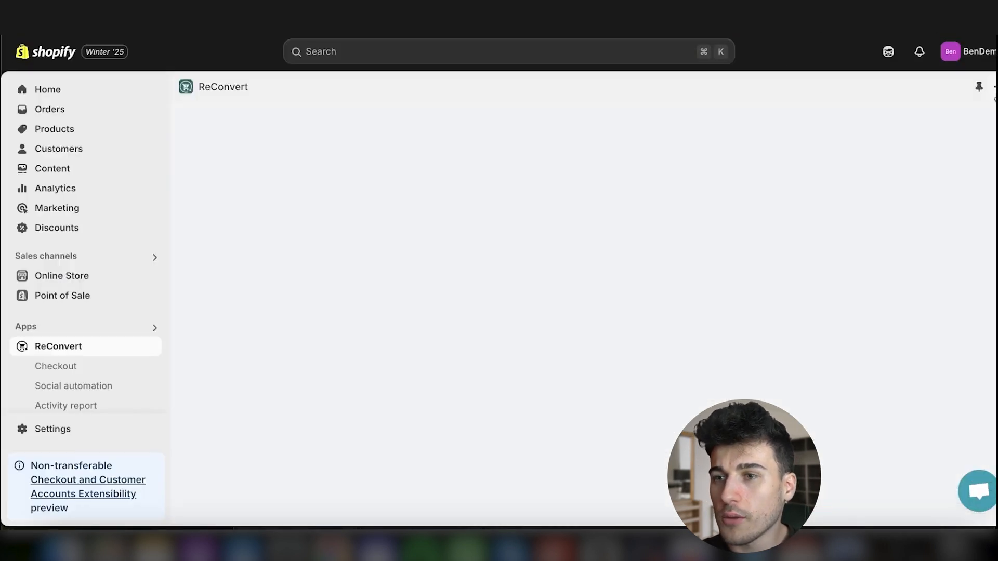
scroll(236, 338, down, 3)
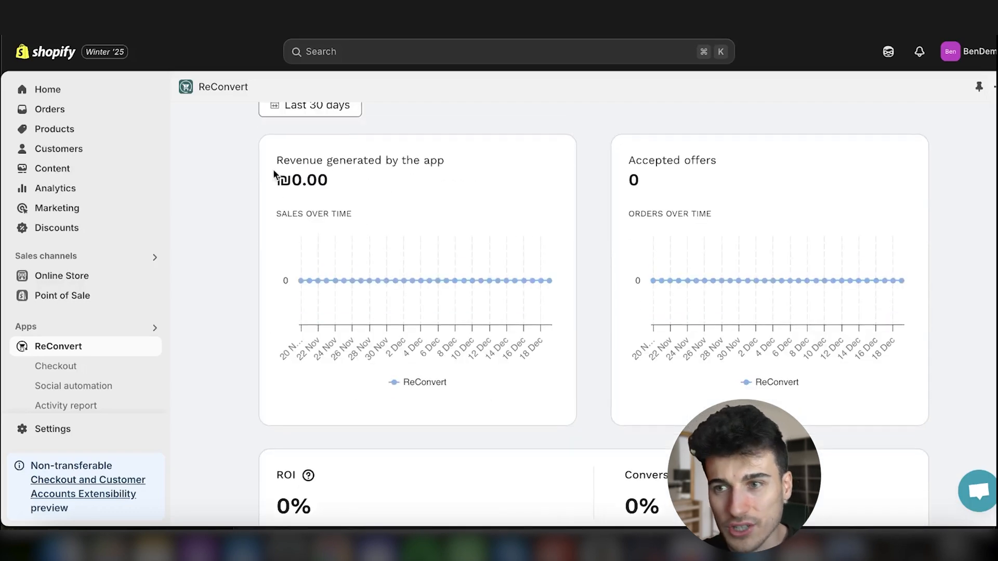
scroll(231, 311, down, 5)
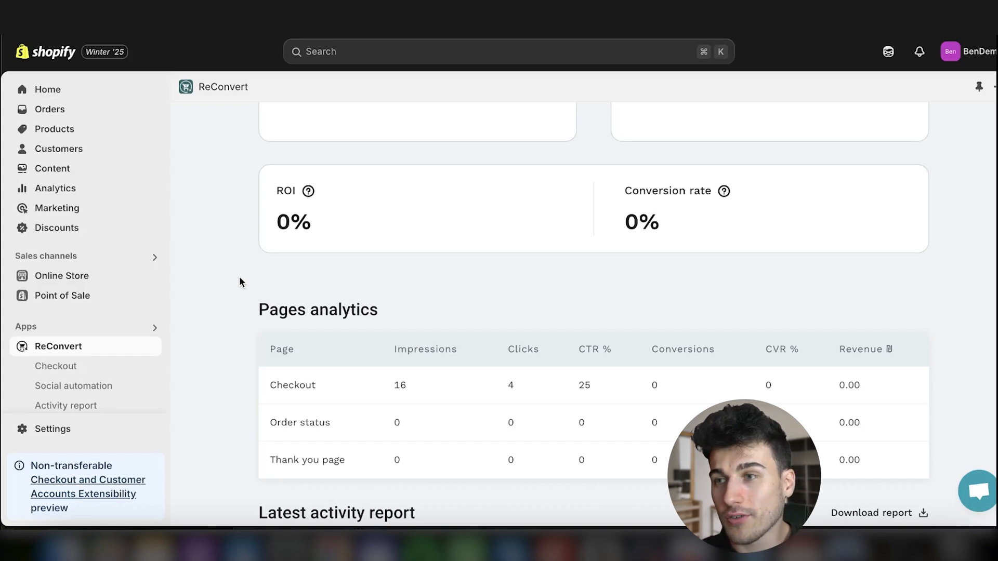
scroll(239, 279, down, 10)
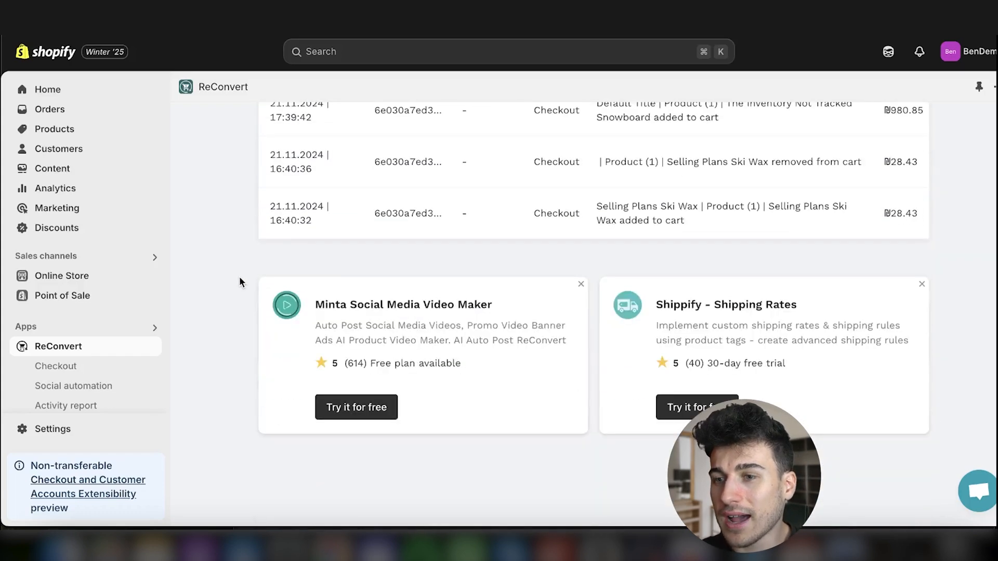
scroll(240, 281, up, 15)
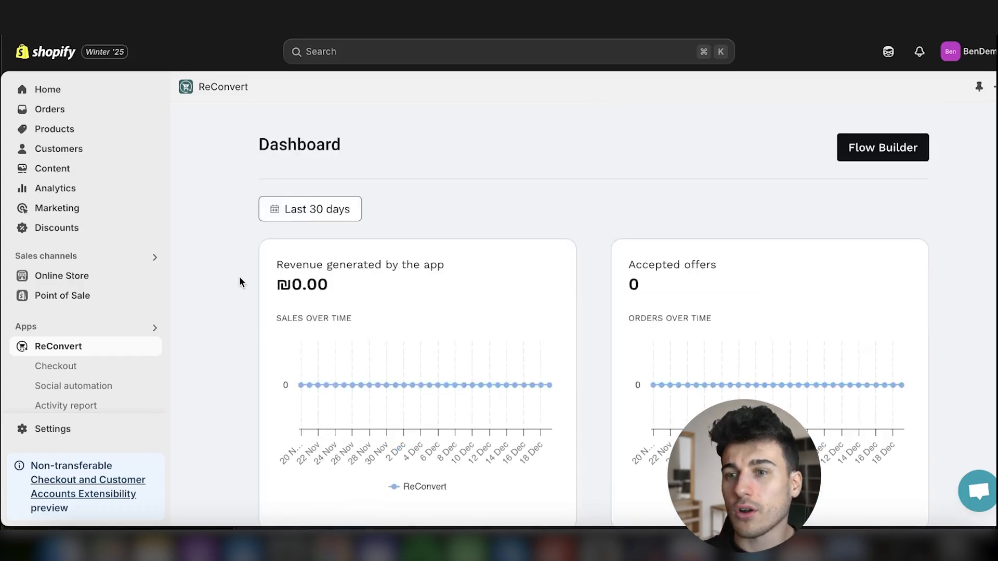